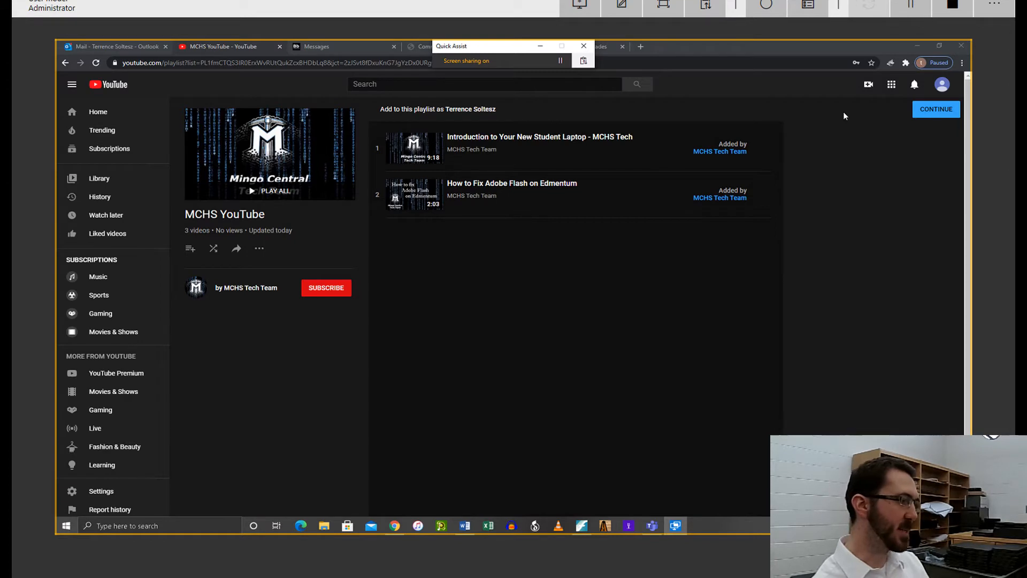
Annotate the shared playlist page in blue, circling the contributor account line and pointing an arrow at CONTINUE.
mouse_move(157, 144)
mouse_down()
mouse_move(133, 48)
mouse_move(151, 62)
mouse_up()
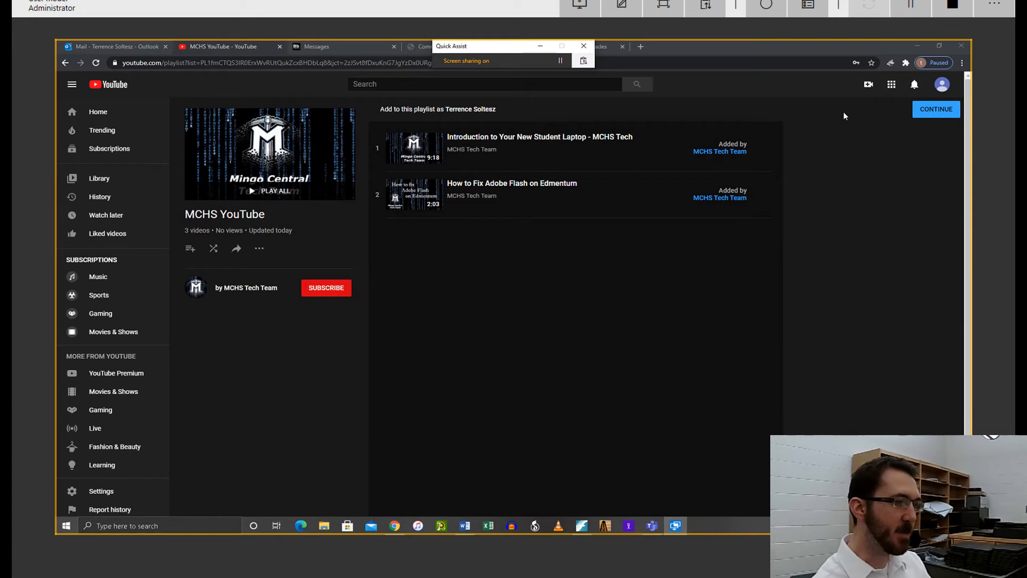
mouse_move(377, 105)
mouse_down()
mouse_move(520, 109)
mouse_move(377, 127)
mouse_move(415, 94)
mouse_up()
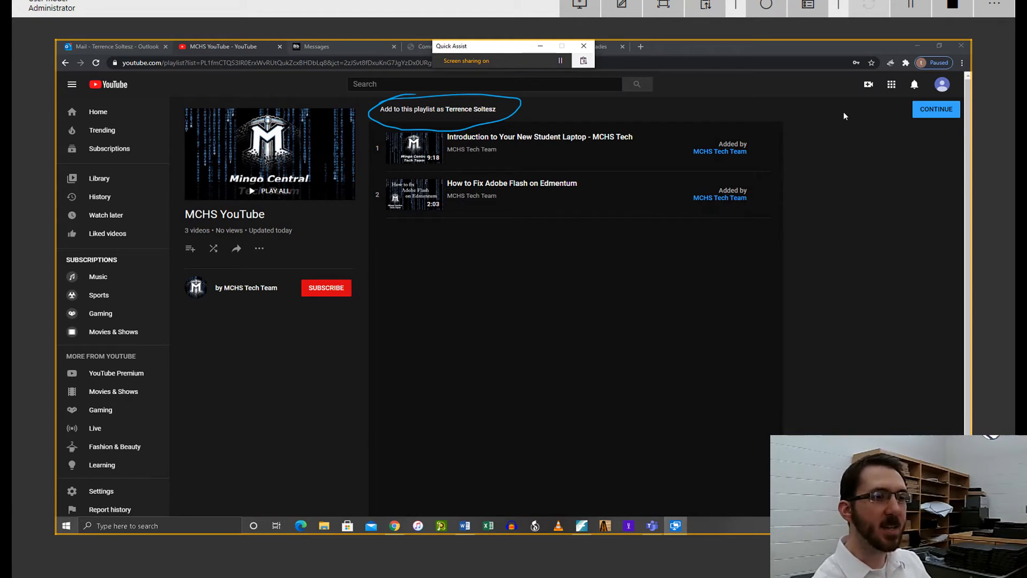
mouse_move(901, 148)
mouse_down()
mouse_move(918, 122)
mouse_move(920, 138)
mouse_up()
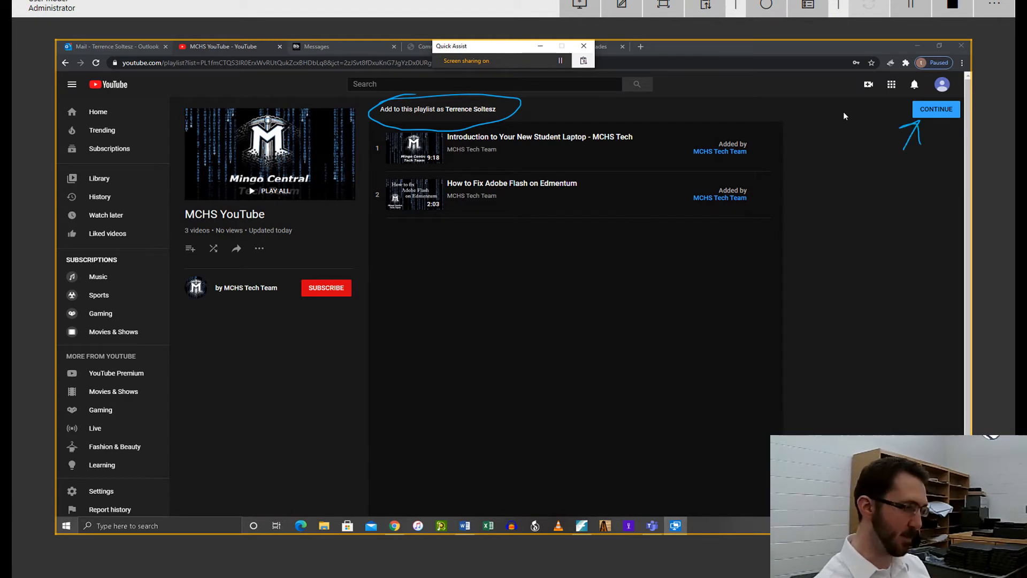
key(Escape)
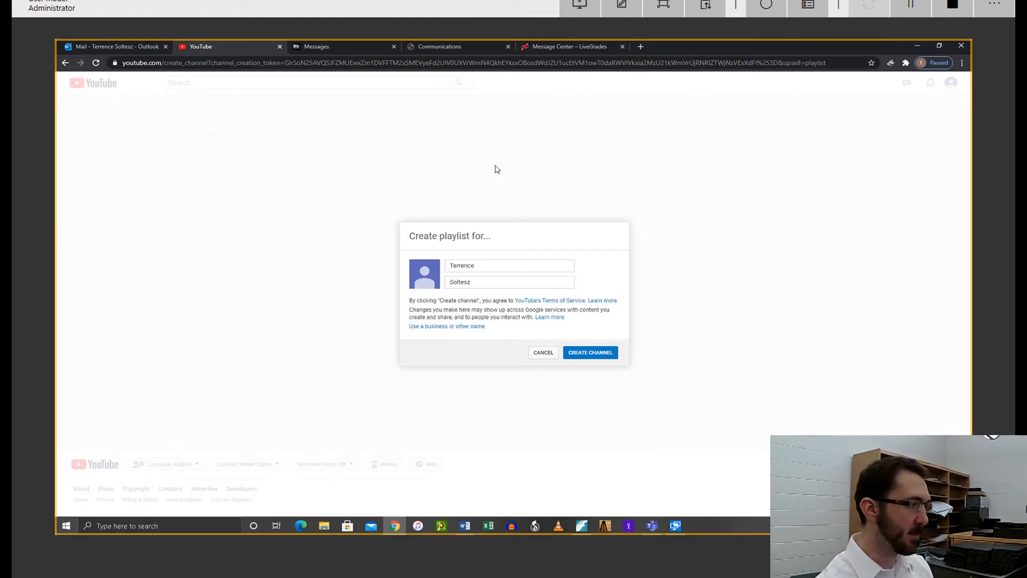
Handwrite the first example e-mail address in red above the Create playlist dialog, finishing it with a wavy line.
click(204, 122)
mouse_move(210, 134)
mouse_down()
mouse_move(192, 140)
mouse_move(282, 142)
mouse_up()
drag(315, 105, 298, 145)
drag(280, 130, 380, 143)
drag(409, 107, 405, 137)
mouse_move(424, 120)
mouse_down()
mouse_move(427, 138)
mouse_move(451, 106)
mouse_move(445, 129)
mouse_move(612, 138)
mouse_up()
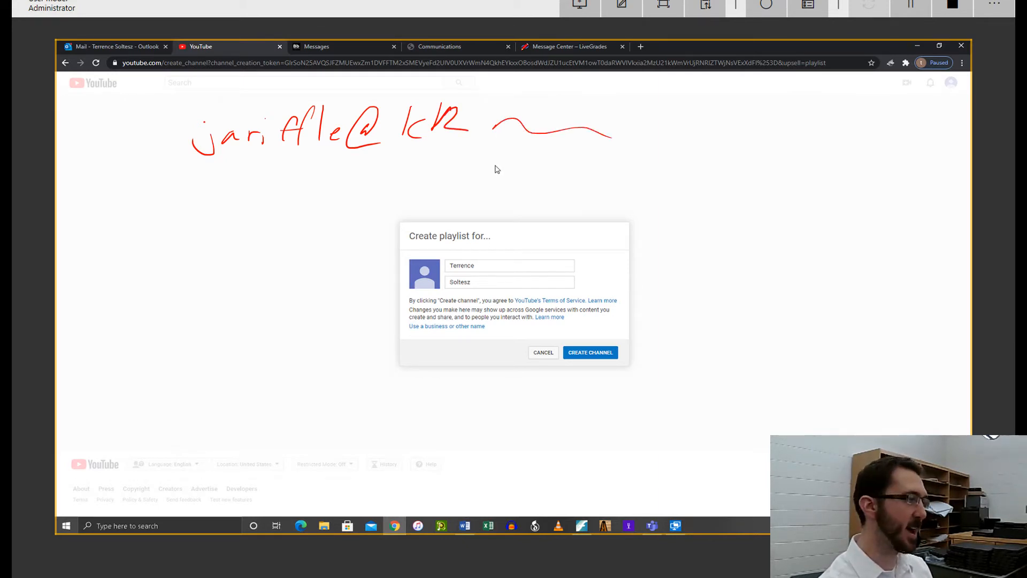
Handwrite the second example e-mail address in red directly beneath the first one.
mouse_move(207, 184)
mouse_down()
mouse_move(194, 195)
mouse_move(236, 199)
mouse_move(260, 184)
mouse_move(283, 199)
mouse_up()
mouse_move(310, 164)
mouse_down()
mouse_move(297, 197)
mouse_move(305, 186)
mouse_move(310, 195)
mouse_up()
mouse_move(319, 188)
mouse_down()
mouse_move(375, 162)
mouse_move(380, 200)
mouse_move(441, 184)
mouse_move(452, 197)
mouse_move(476, 171)
mouse_move(498, 179)
mouse_up()
click(418, 164)
mouse_move(525, 167)
mouse_down()
mouse_move(583, 178)
mouse_move(595, 160)
mouse_up()
click(563, 177)
drag(618, 159, 605, 178)
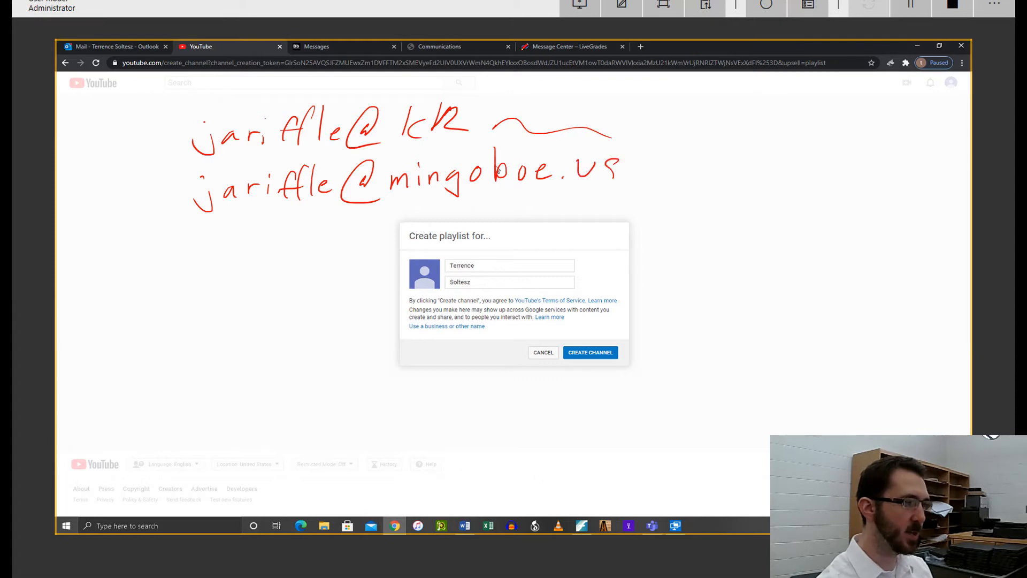
Link the two handwritten addresses with a curved red arrow, and mark CREATE CHANNEL in the dialog.
mouse_move(176, 258)
mouse_down()
mouse_move(148, 246)
mouse_move(163, 159)
mouse_move(160, 187)
mouse_up()
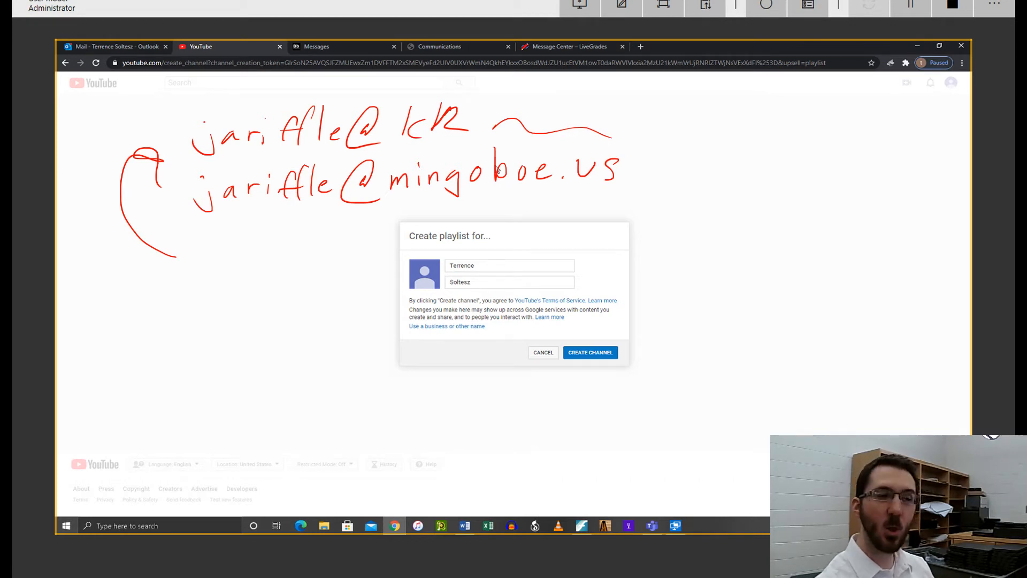
key(Escape)
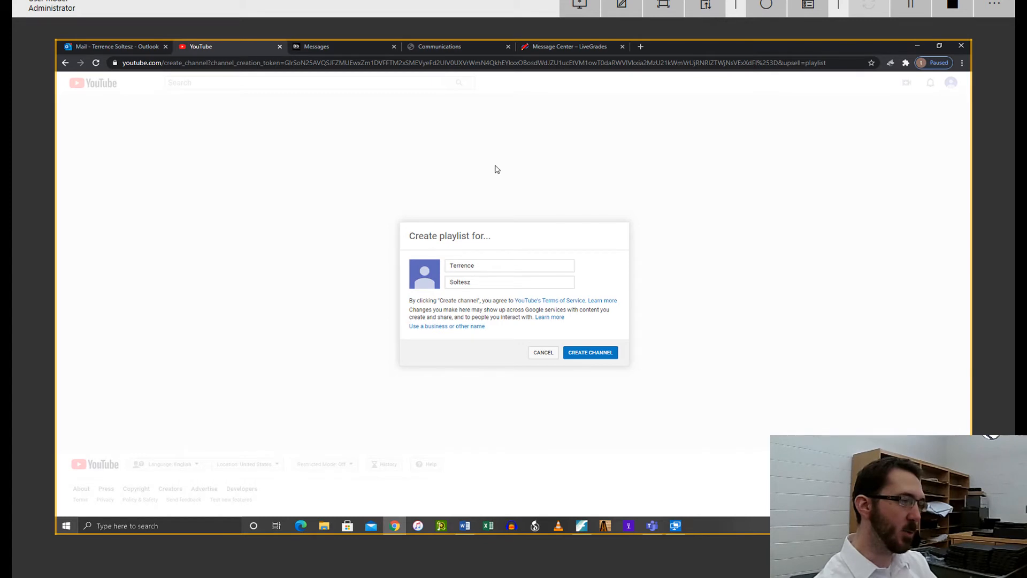
mouse_move(572, 376)
mouse_down()
mouse_move(617, 334)
mouse_move(566, 374)
mouse_up()
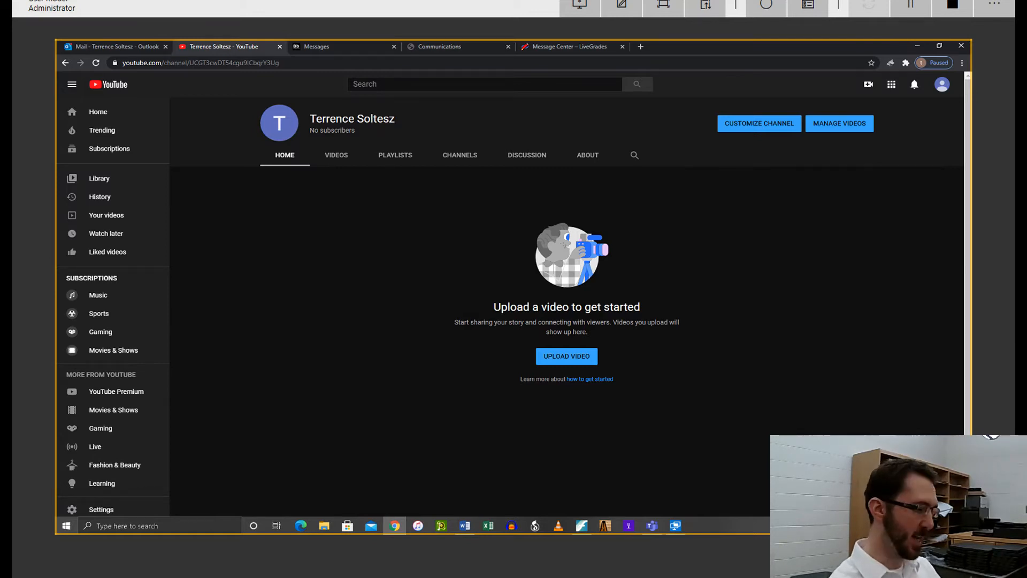
Circle the new channel's name and picture in green, and draw an arrow toward the upload prompt.
mouse_move(258, 172)
mouse_down()
mouse_move(305, 85)
mouse_move(318, 186)
mouse_up()
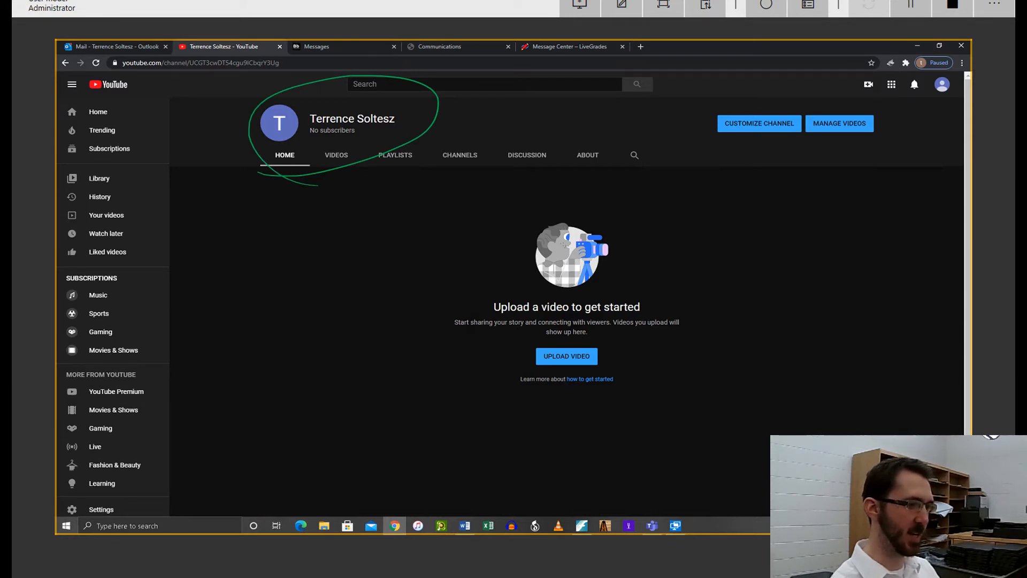
drag(500, 440, 531, 393)
mouse_move(499, 398)
mouse_down()
mouse_move(532, 392)
mouse_move(523, 420)
mouse_up()
key(Escape)
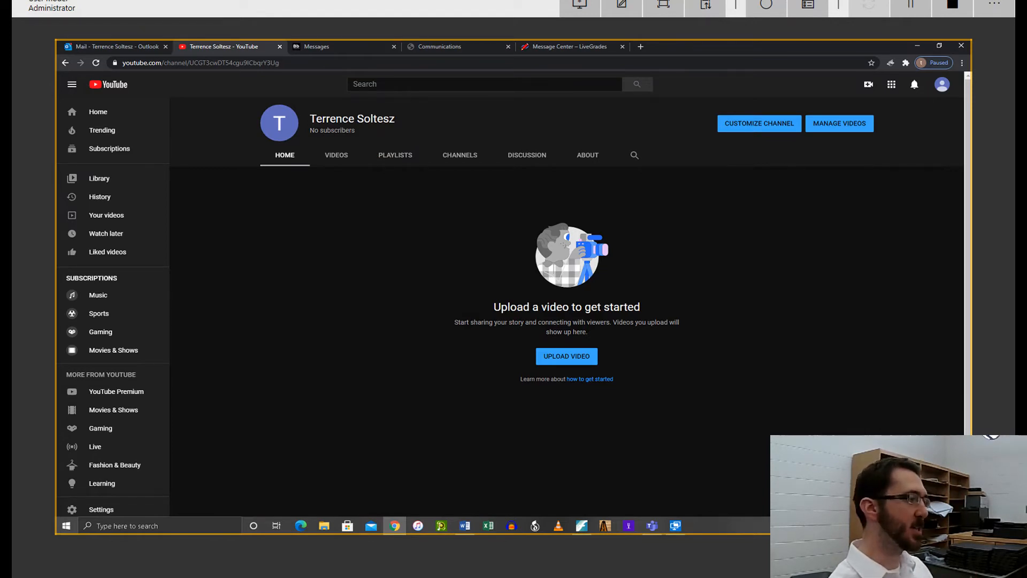
mouse_move(196, 147)
mouse_down()
mouse_move(160, 63)
mouse_move(146, 91)
mouse_up()
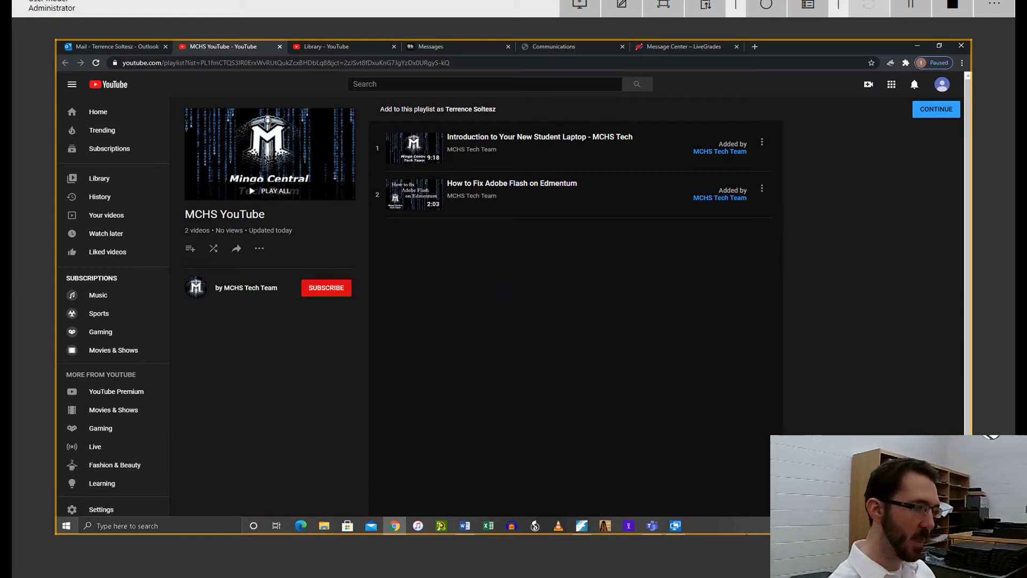
Circle CONTINUE and the save-playlist control in green, and sketch a double-headed arrow below the playlist's videos.
drag(960, 87, 978, 95)
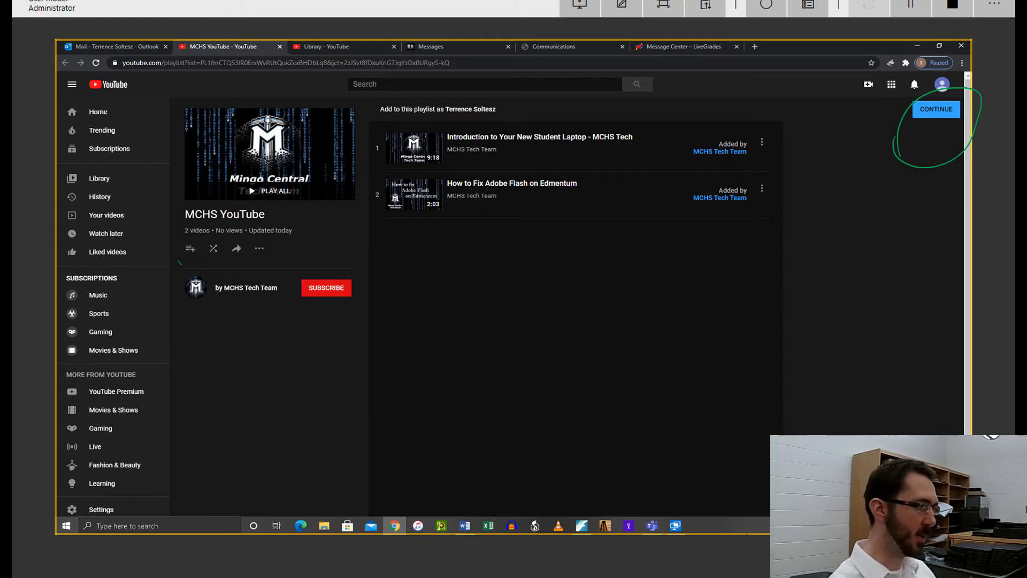
mouse_move(180, 262)
mouse_down()
mouse_move(204, 252)
mouse_move(173, 262)
mouse_up()
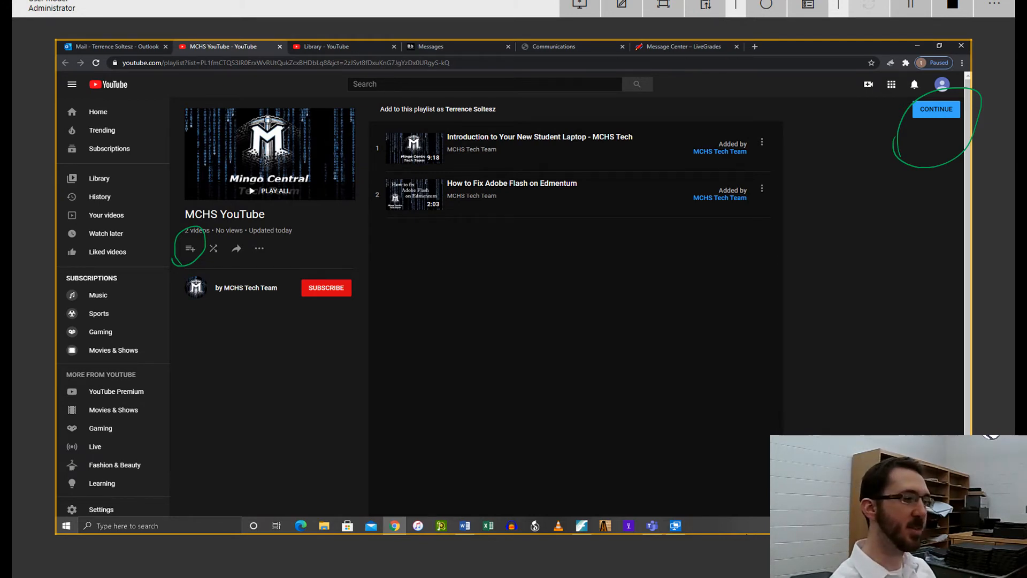
drag(511, 254, 554, 244)
drag(540, 230, 551, 264)
mouse_move(507, 232)
mouse_down()
mouse_move(487, 251)
mouse_move(522, 277)
mouse_up()
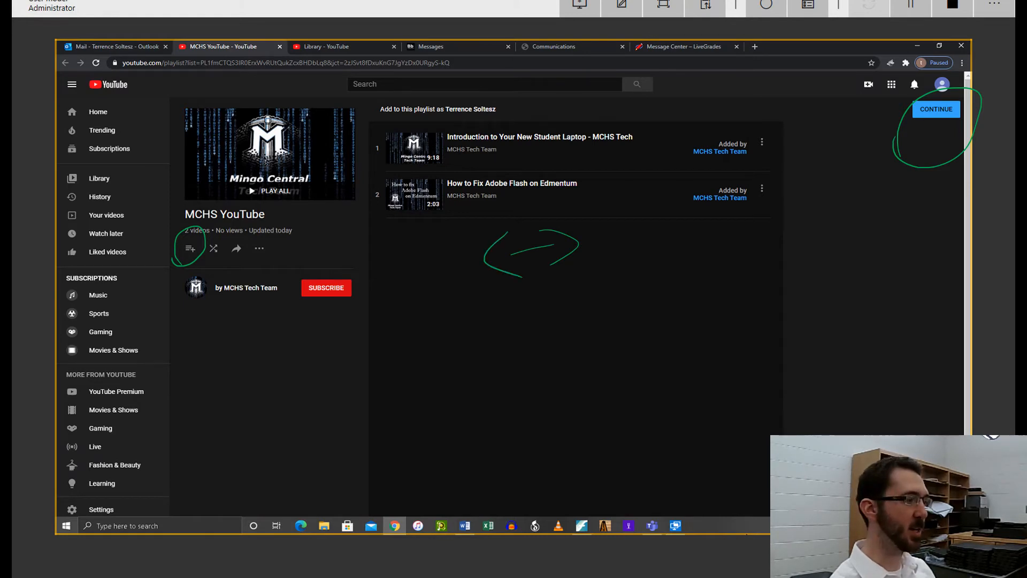
drag(249, 301, 255, 336)
drag(239, 327, 248, 303)
drag(241, 317, 263, 316)
key(Escape)
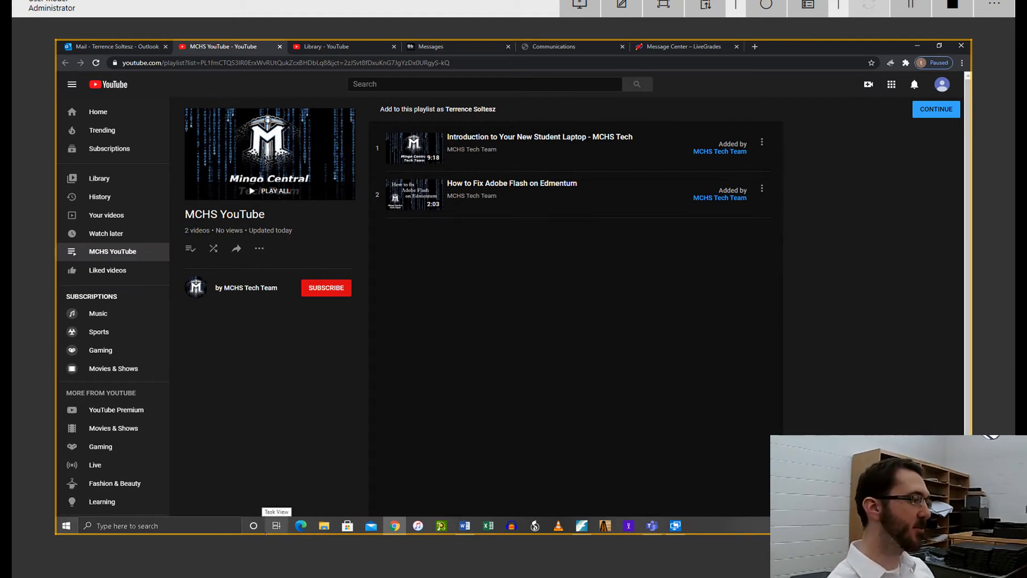
Mark the saved MCHS YouTube entry with a green arrow and outline, and highlight the saved-playlist check mark and CONTINUE.
mouse_move(162, 217)
mouse_down()
mouse_move(144, 243)
mouse_move(173, 234)
mouse_up()
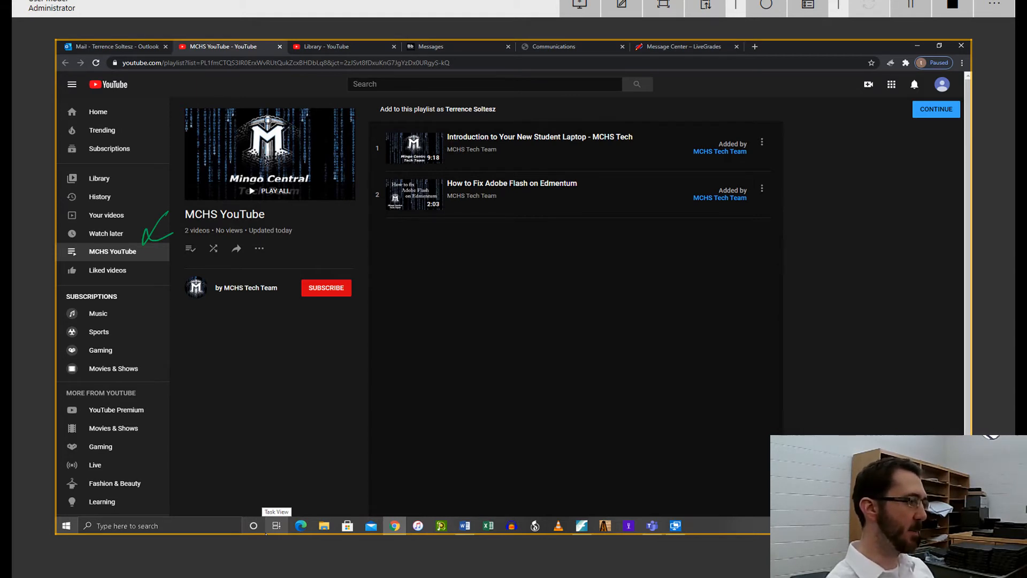
drag(134, 239, 84, 262)
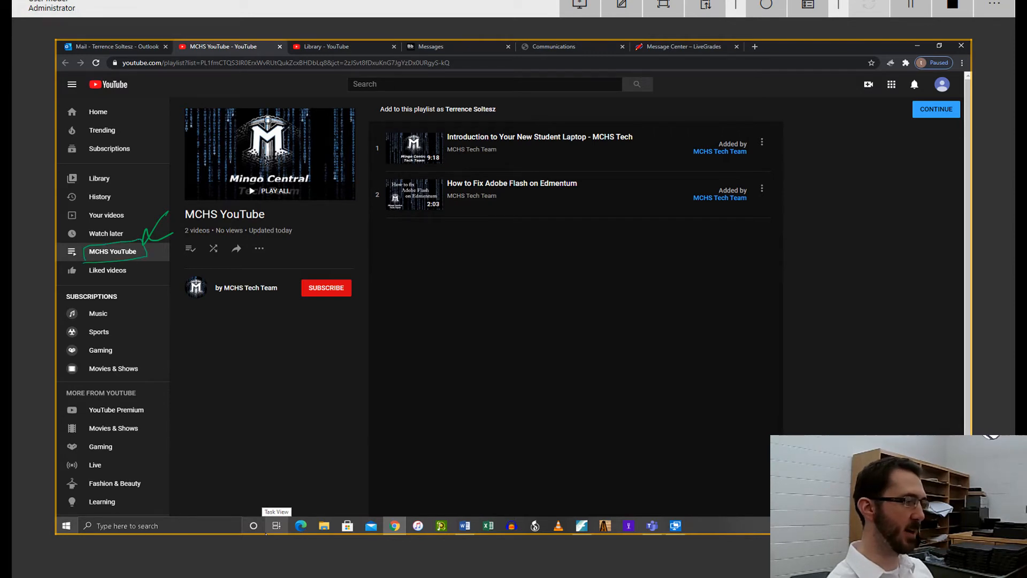
mouse_move(199, 237)
mouse_down()
mouse_move(192, 260)
mouse_move(206, 240)
mouse_up()
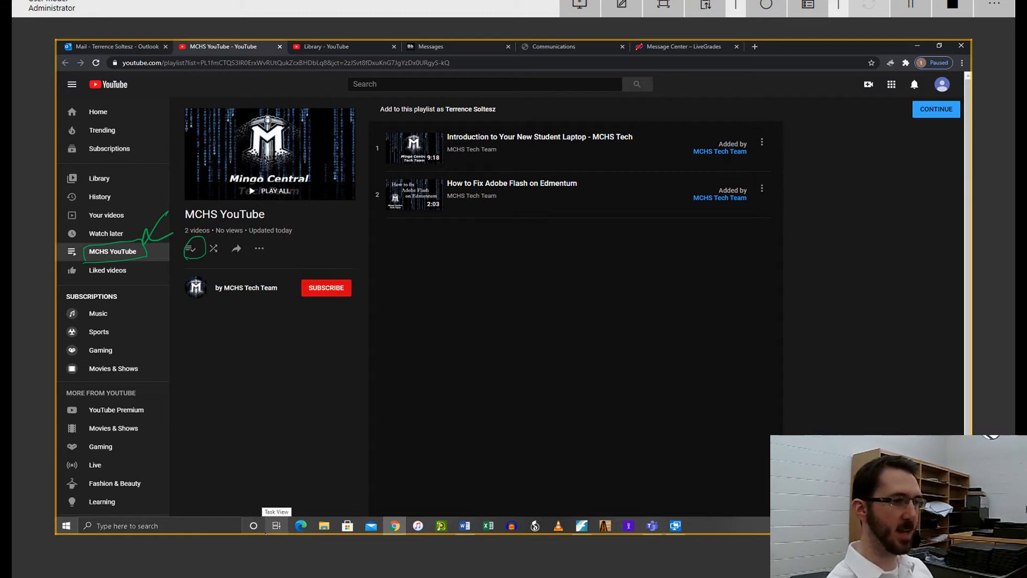
mouse_move(903, 143)
mouse_down()
mouse_move(918, 123)
mouse_move(917, 137)
mouse_up()
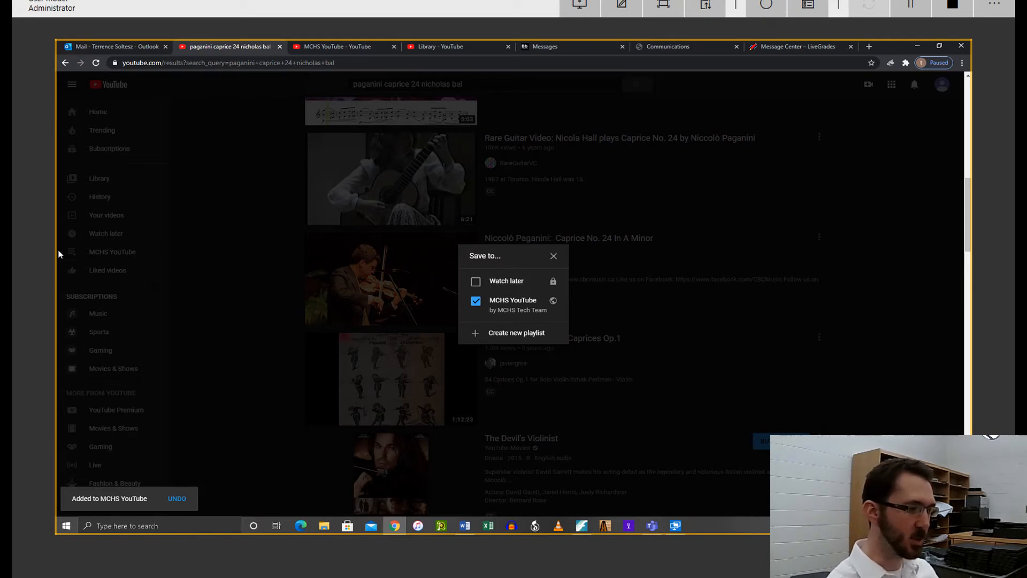
Mark the MCHS YouTube checkbox in the Save to dialog with a red arrow and check, and draw crosses beside the dialog.
mouse_move(417, 300)
mouse_down()
mouse_move(466, 303)
mouse_move(455, 314)
mouse_up()
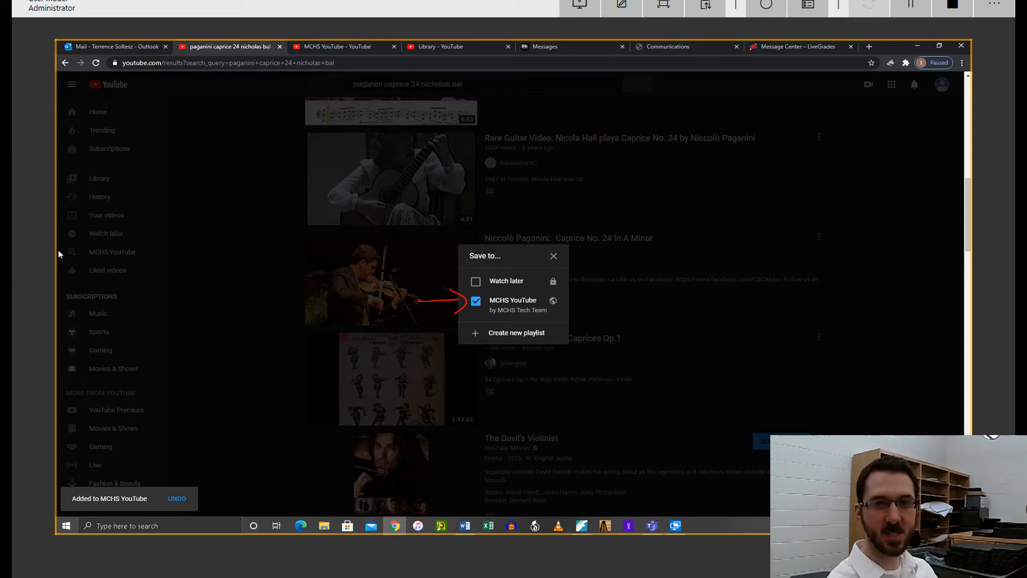
drag(481, 298, 495, 291)
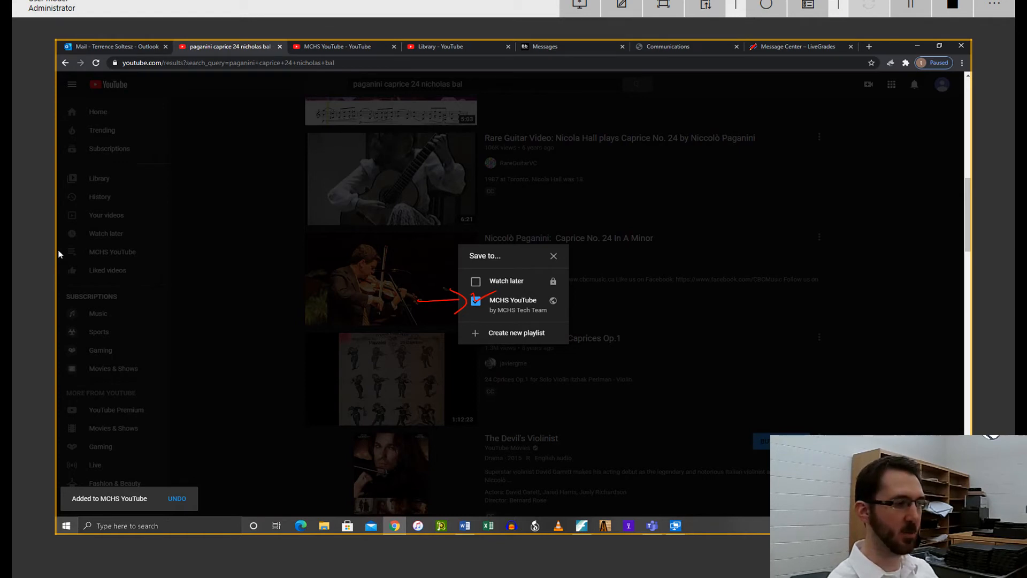
drag(335, 268, 378, 237)
drag(342, 248, 380, 277)
drag(700, 225, 677, 267)
drag(677, 242, 707, 274)
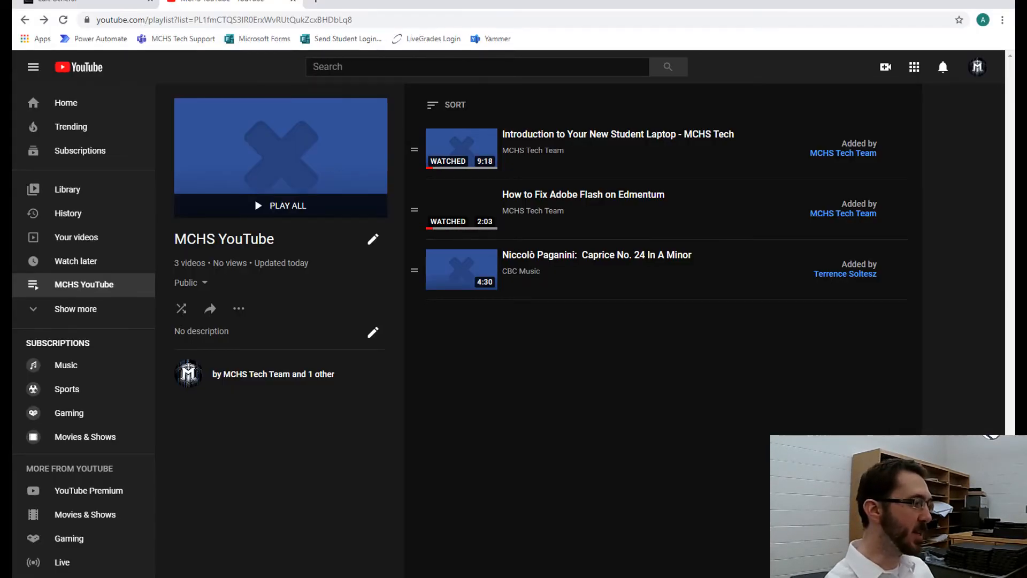
Point an arrow at the MCHS YouTube playlist entry, and circle the Niccolò Paganini video row, underlining its contributor in red.
drag(144, 235, 121, 271)
drag(121, 259, 142, 262)
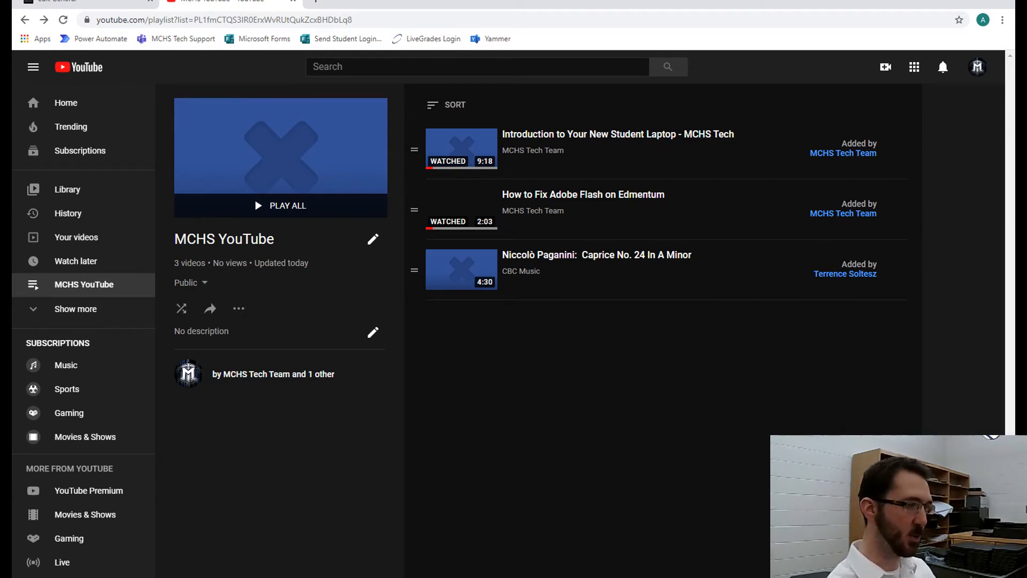
mouse_move(491, 326)
mouse_down()
mouse_move(946, 300)
mouse_move(582, 222)
mouse_move(511, 323)
mouse_move(539, 317)
mouse_up()
drag(812, 290, 885, 284)
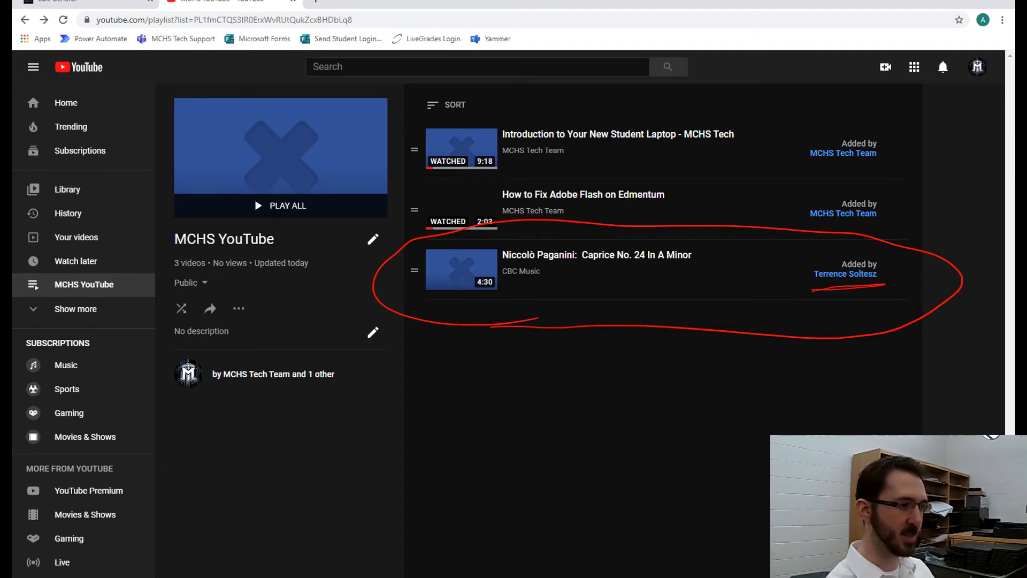
key(e)
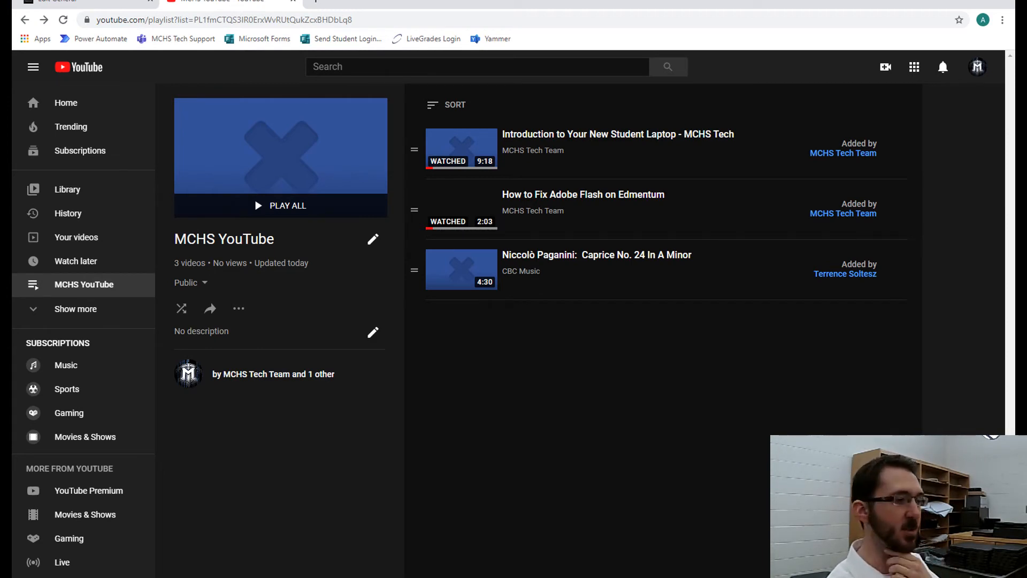
Draw red arrows to the Niccolò Paganini video's title and to the playlist's web address.
mouse_move(507, 322)
mouse_down()
mouse_move(553, 263)
mouse_move(544, 278)
mouse_up()
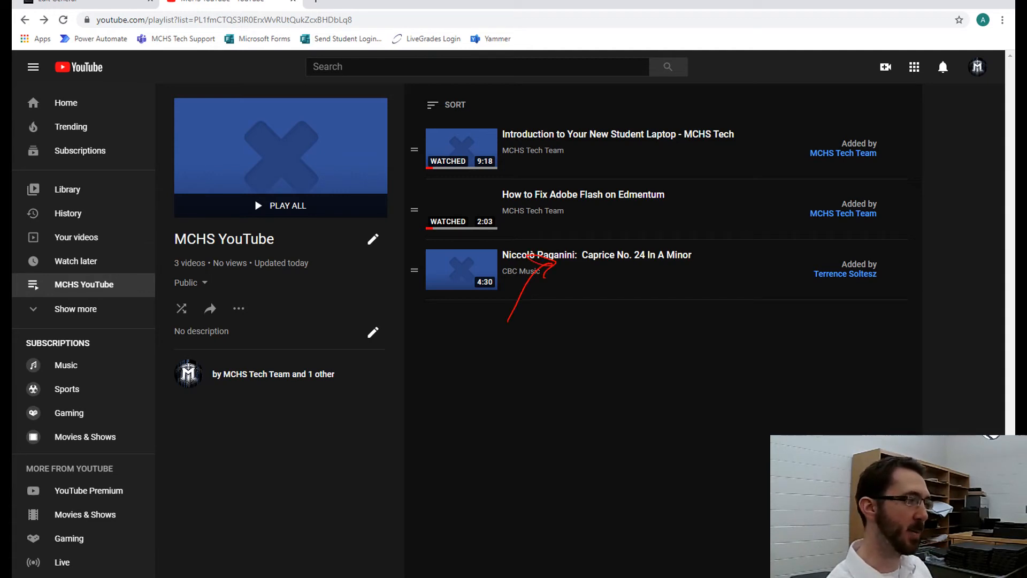
mouse_move(411, 15)
mouse_down()
mouse_move(369, 21)
mouse_move(390, 31)
mouse_up()
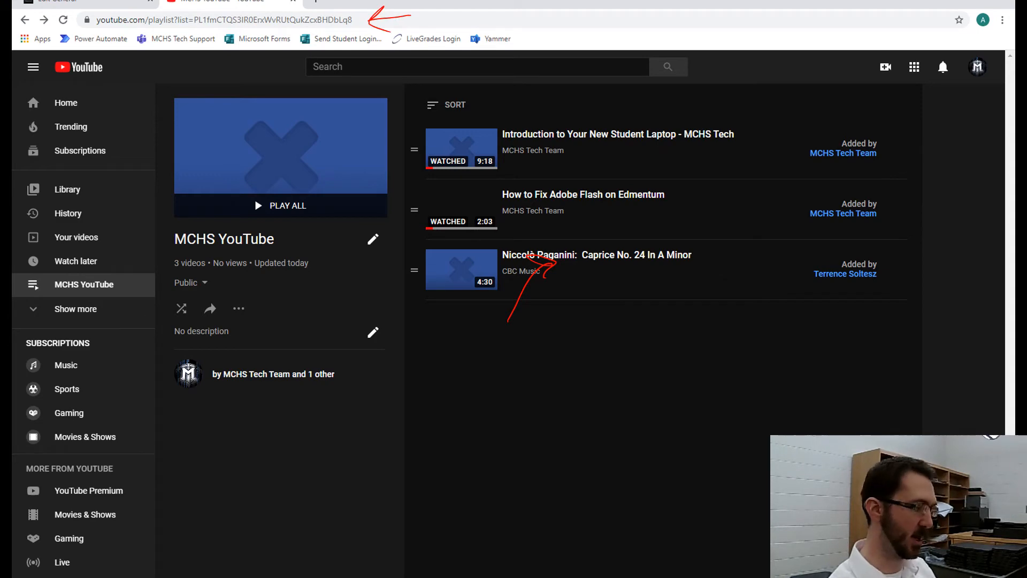
key(e)
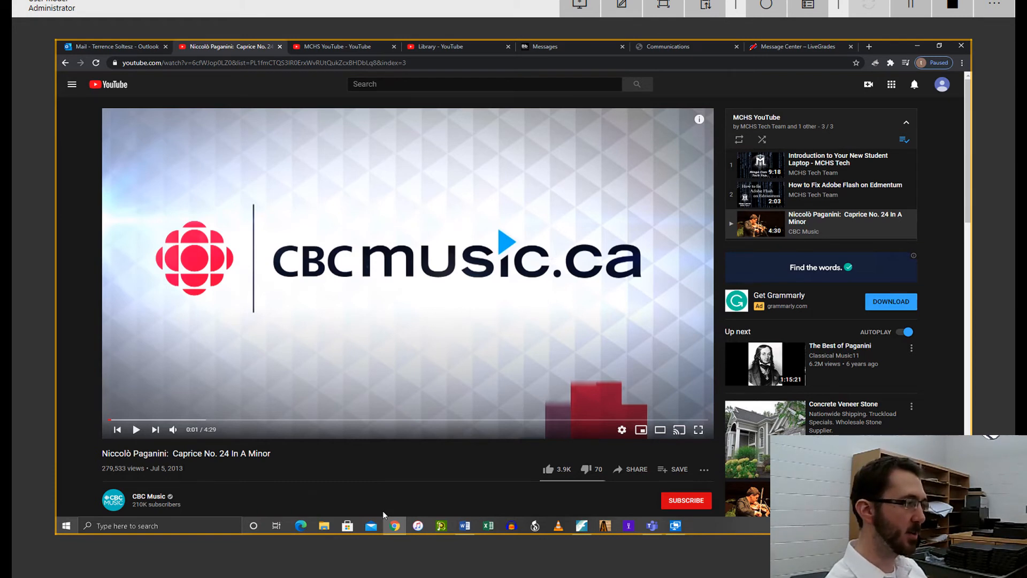
Outline the web address of the opened Niccolò Paganini video in blue.
mouse_move(124, 79)
mouse_down()
mouse_move(334, 78)
mouse_move(422, 47)
mouse_move(97, 57)
mouse_move(137, 79)
mouse_up()
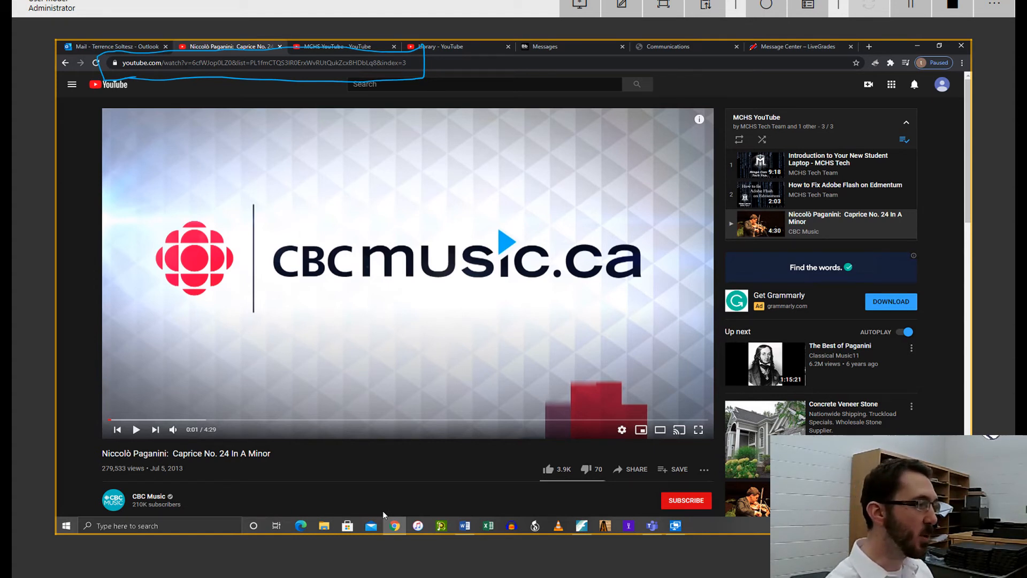
mouse_move(234, 70)
mouse_down()
mouse_move(245, 55)
mouse_move(234, 72)
mouse_up()
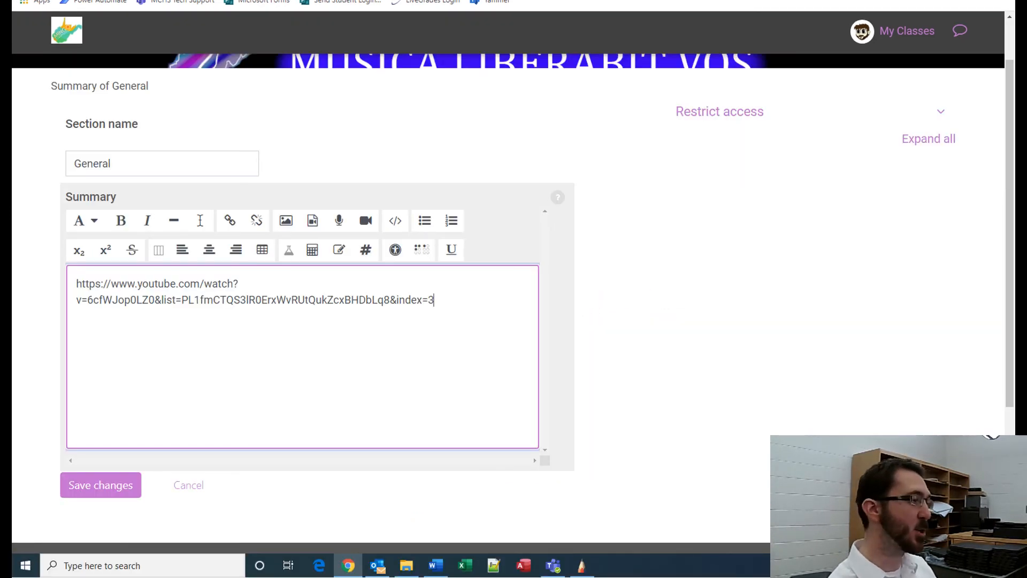
Annotate the General section's Summary editor, marking the YouTube link in its text area.
mouse_move(94, 228)
mouse_down()
mouse_move(152, 185)
mouse_move(77, 305)
mouse_move(147, 203)
mouse_up()
drag(366, 159, 97, 456)
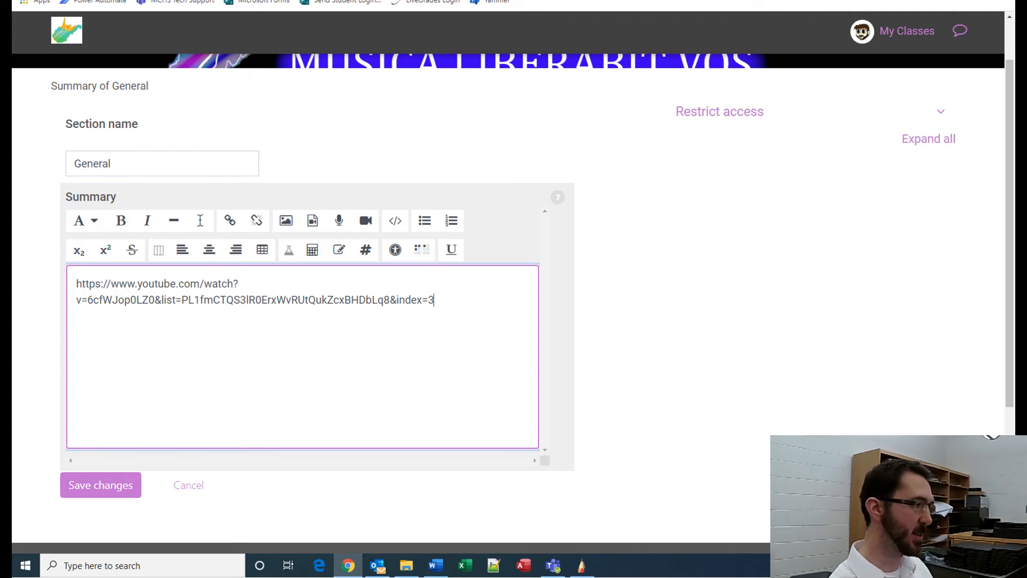
drag(163, 308, 174, 305)
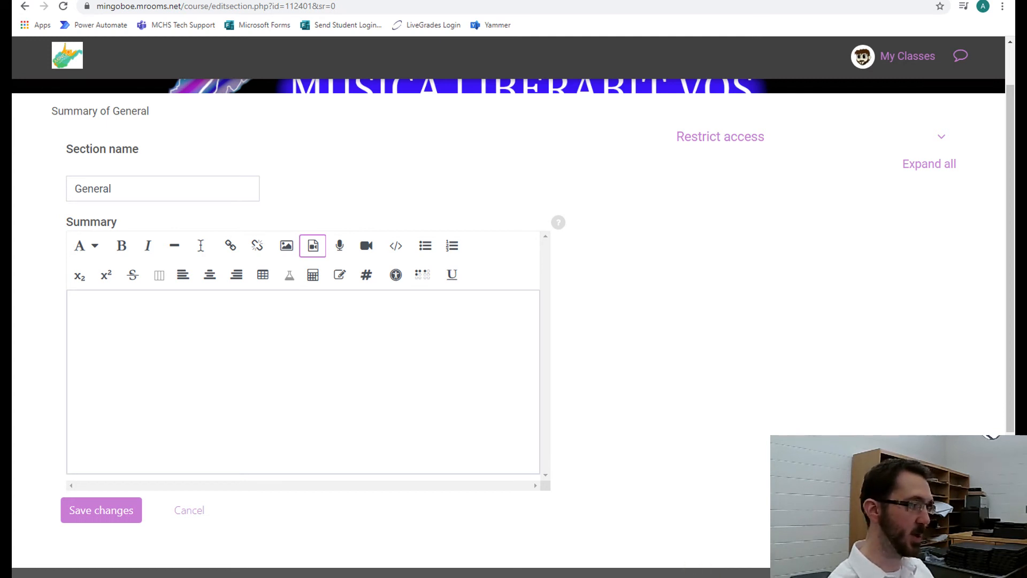
Draw blue arrows to the link and media insertion tools above the empty Summary text area.
drag(238, 208, 228, 233)
mouse_move(224, 220)
mouse_down()
mouse_move(229, 235)
mouse_move(237, 221)
mouse_up()
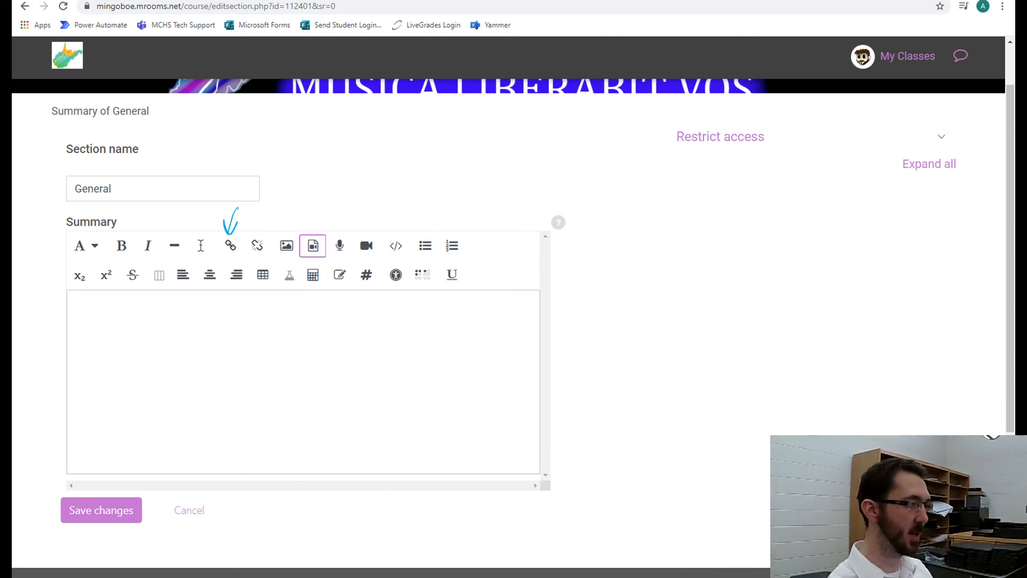
drag(313, 198, 314, 228)
drag(314, 228, 327, 210)
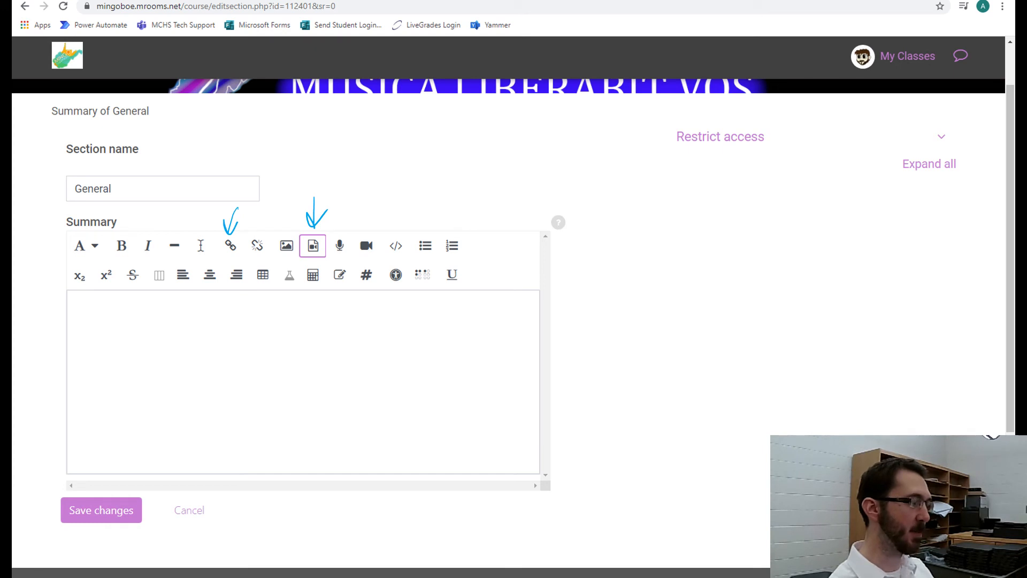
Circle the Source URL field and the Insert media button in blue, underlining the Source URL label.
drag(302, 270, 307, 271)
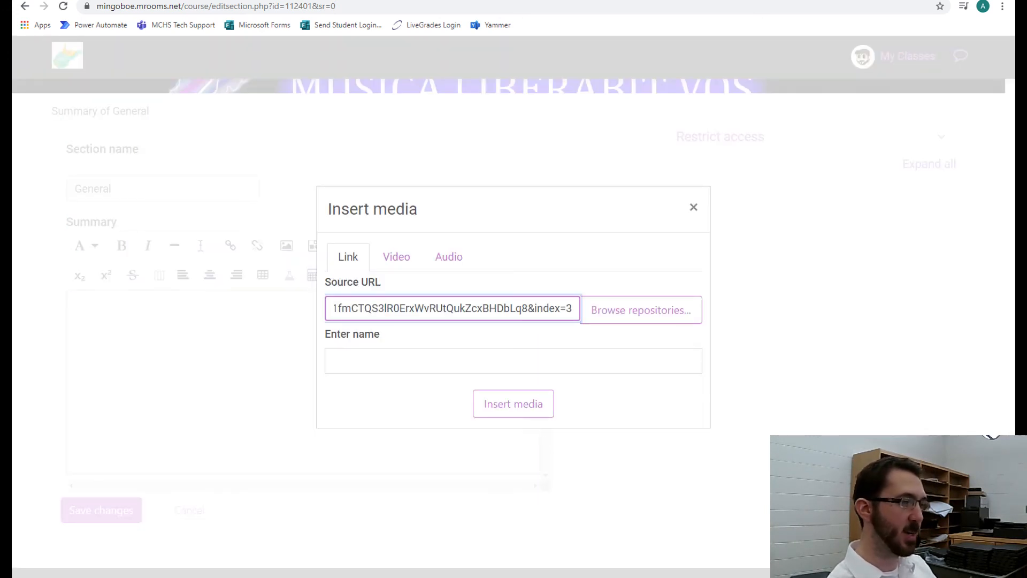
mouse_move(345, 279)
mouse_down()
mouse_move(600, 308)
mouse_move(290, 319)
mouse_move(406, 274)
mouse_up()
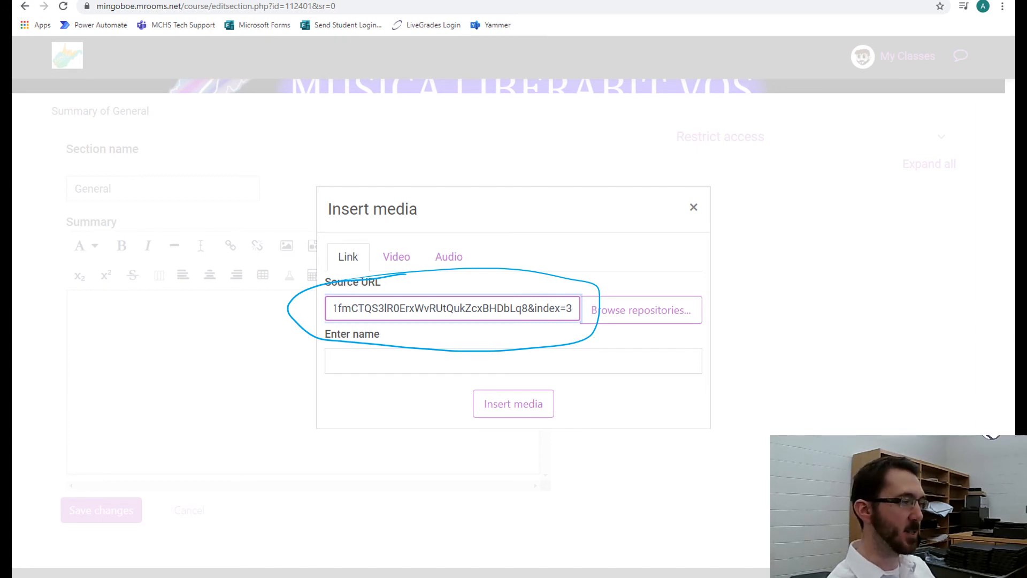
drag(324, 289, 384, 286)
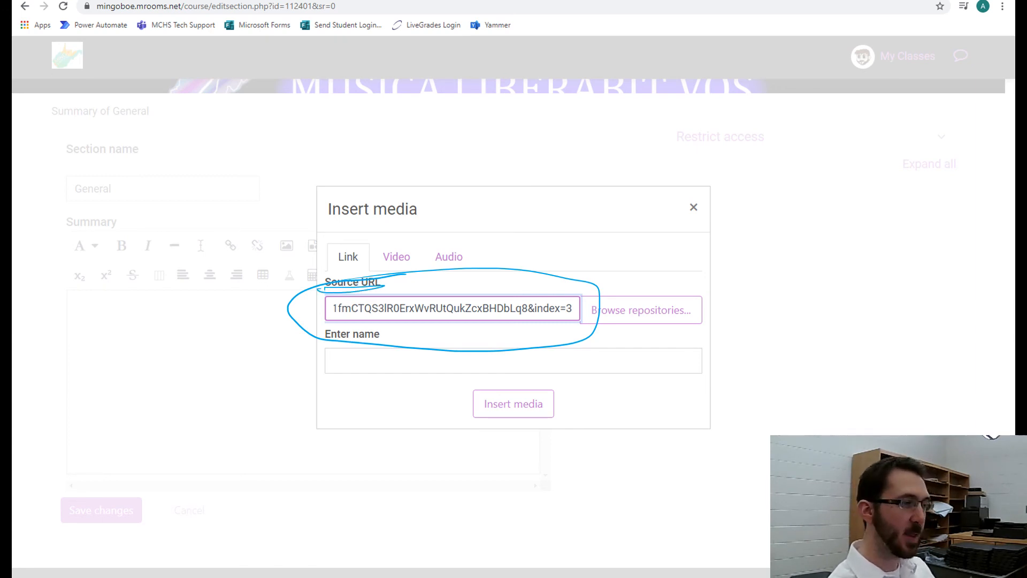
mouse_move(484, 430)
mouse_down()
mouse_move(468, 419)
mouse_move(571, 425)
mouse_move(478, 422)
mouse_up()
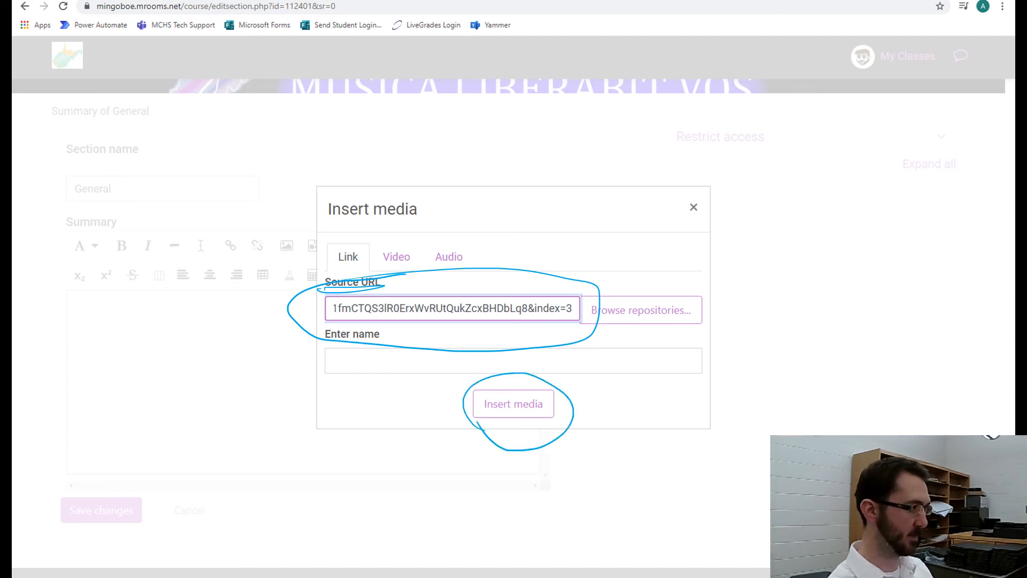
Advance to the course's Introduction page and draw a red arrow to the embedded Niccolò Paganini video.
key(Right)
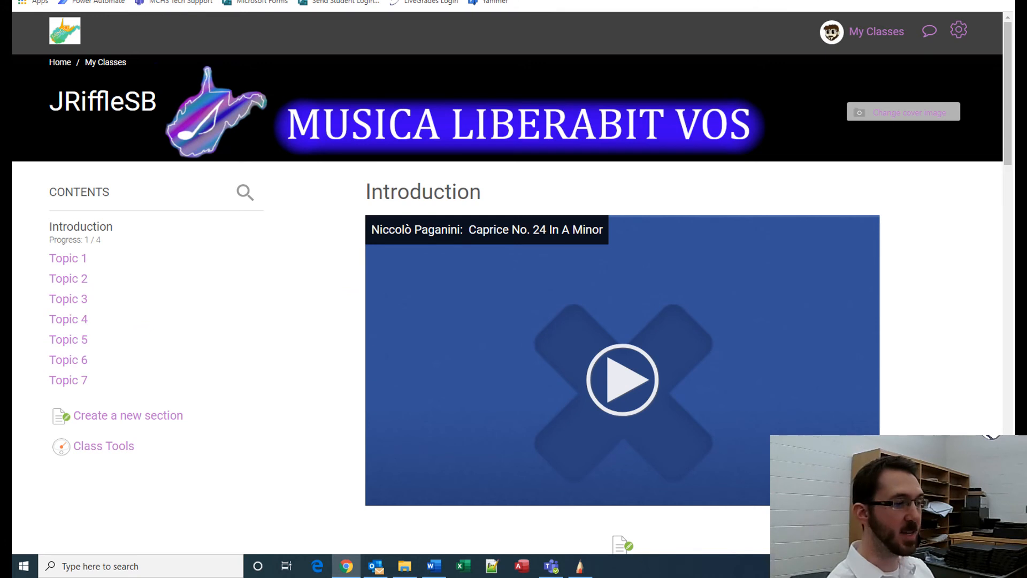
drag(284, 348, 341, 351)
mouse_move(323, 330)
mouse_down()
mouse_move(337, 366)
mouse_move(325, 372)
mouse_up()
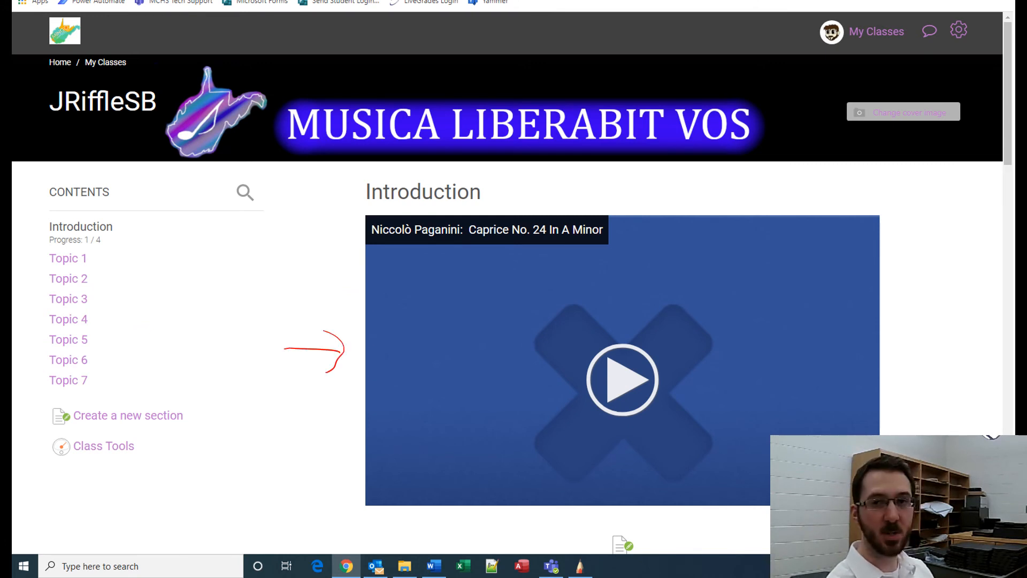